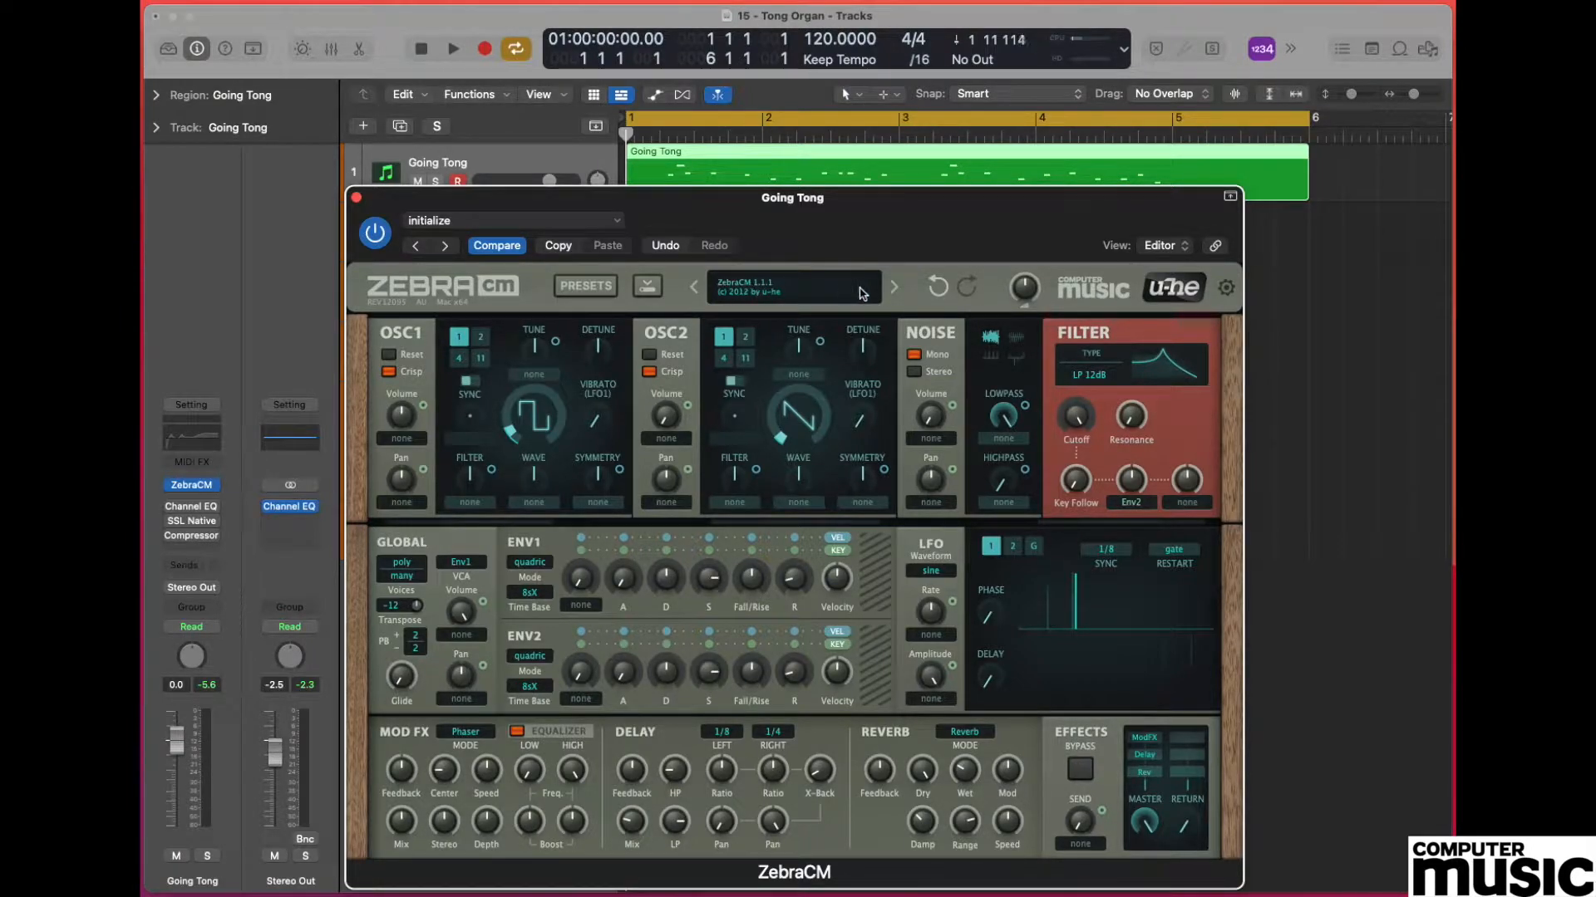
# Load the init preset in ZebraCM and lower the master effects output level.
pyautogui.click(797, 290)
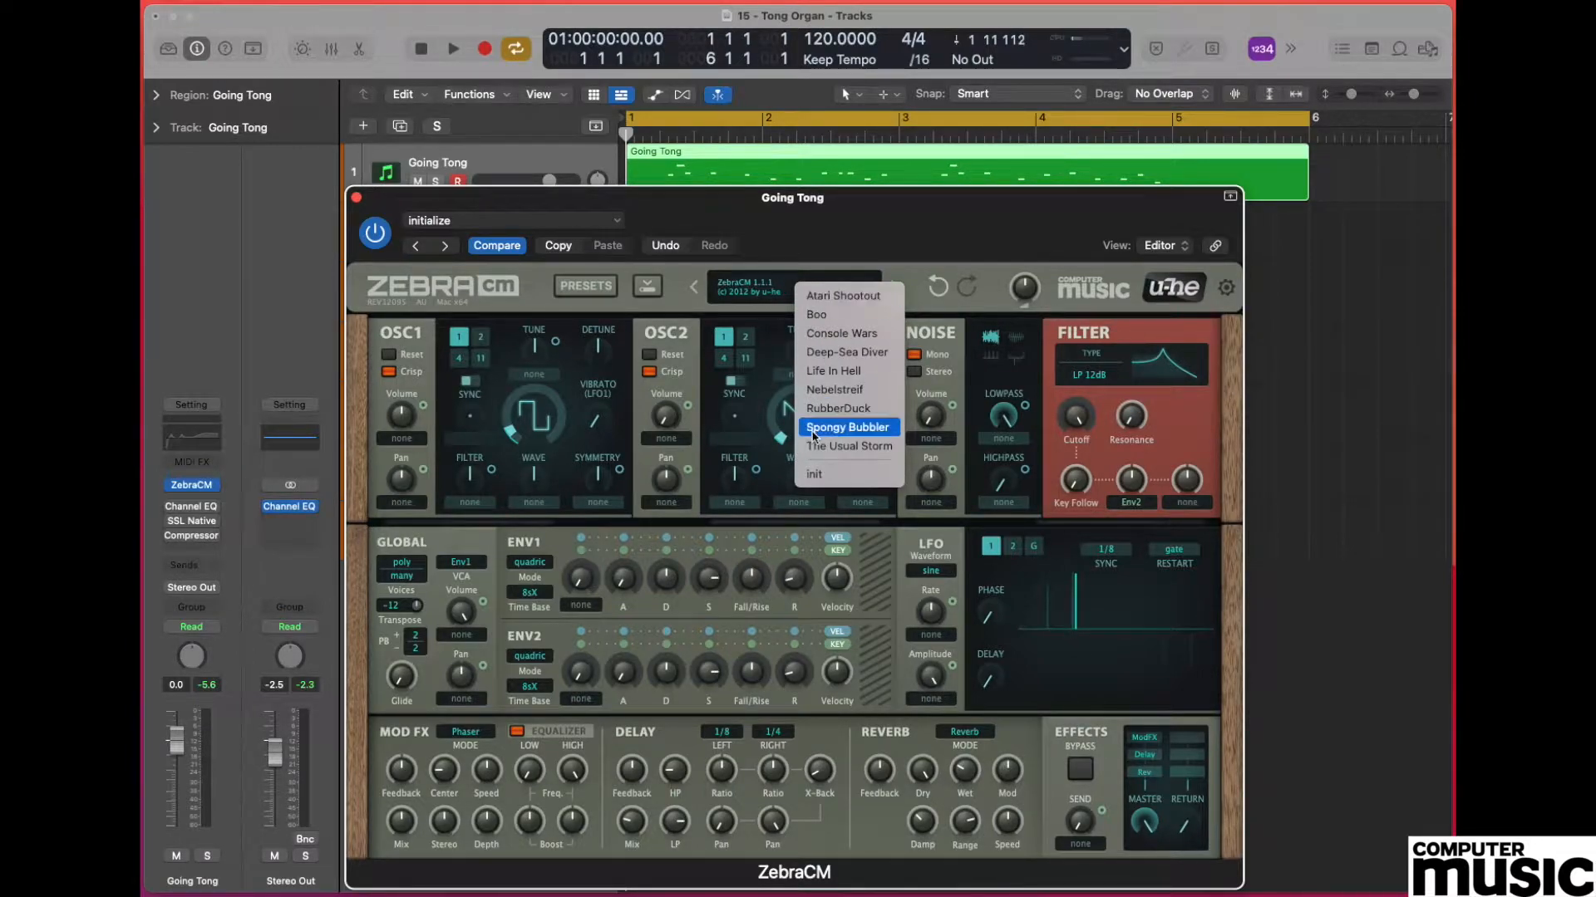
pyautogui.click(861, 475)
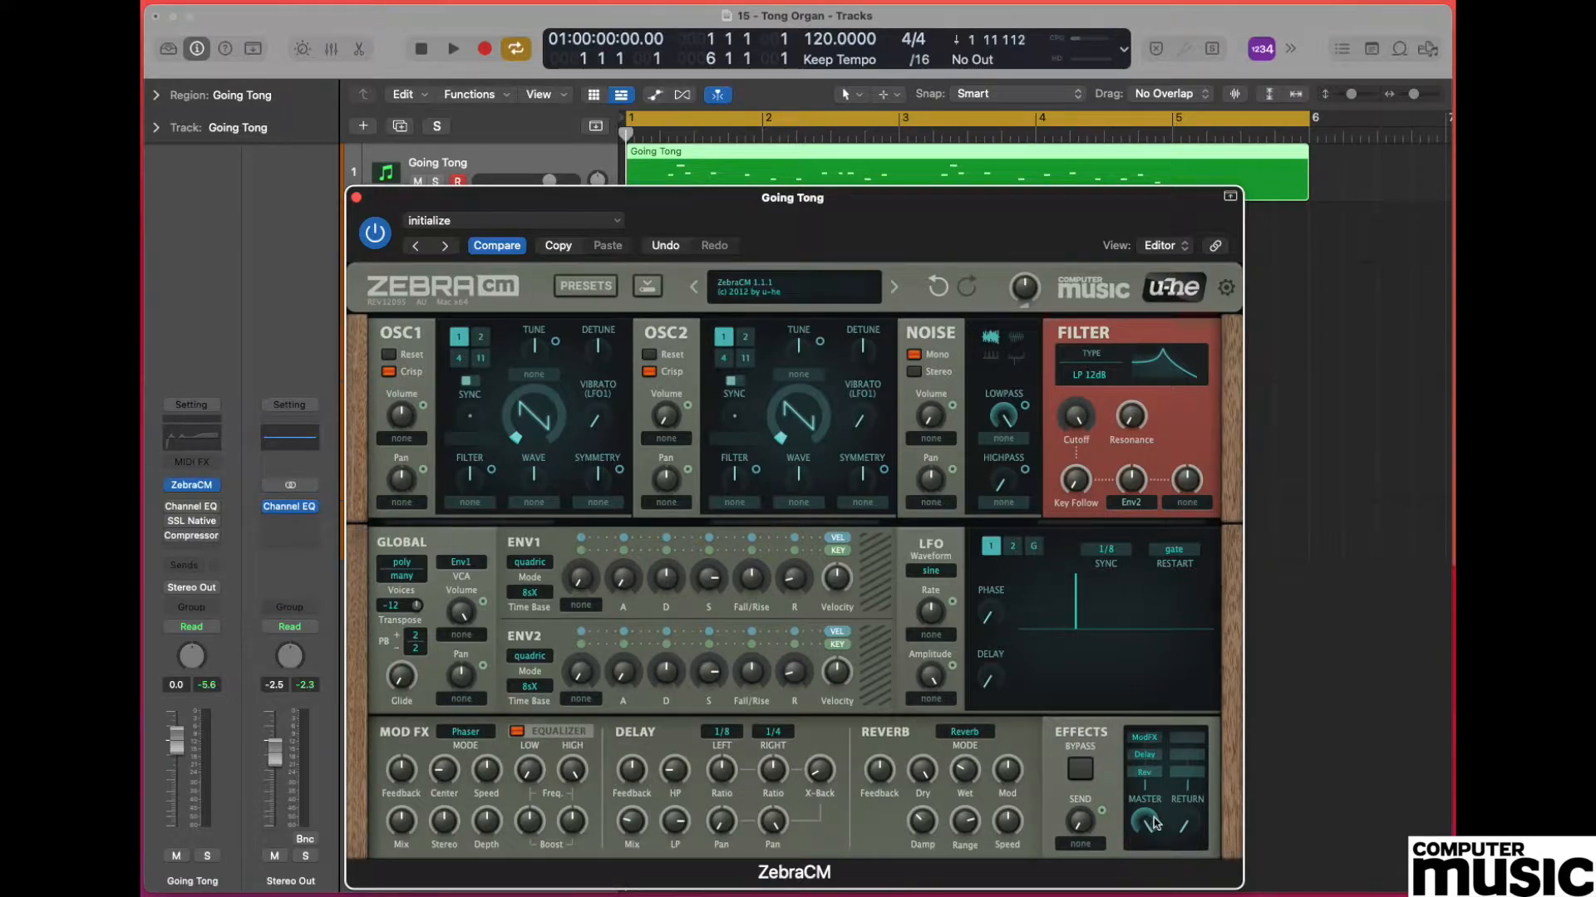
pyautogui.moveTo(1147, 822); pyautogui.dragTo(1145, 896)
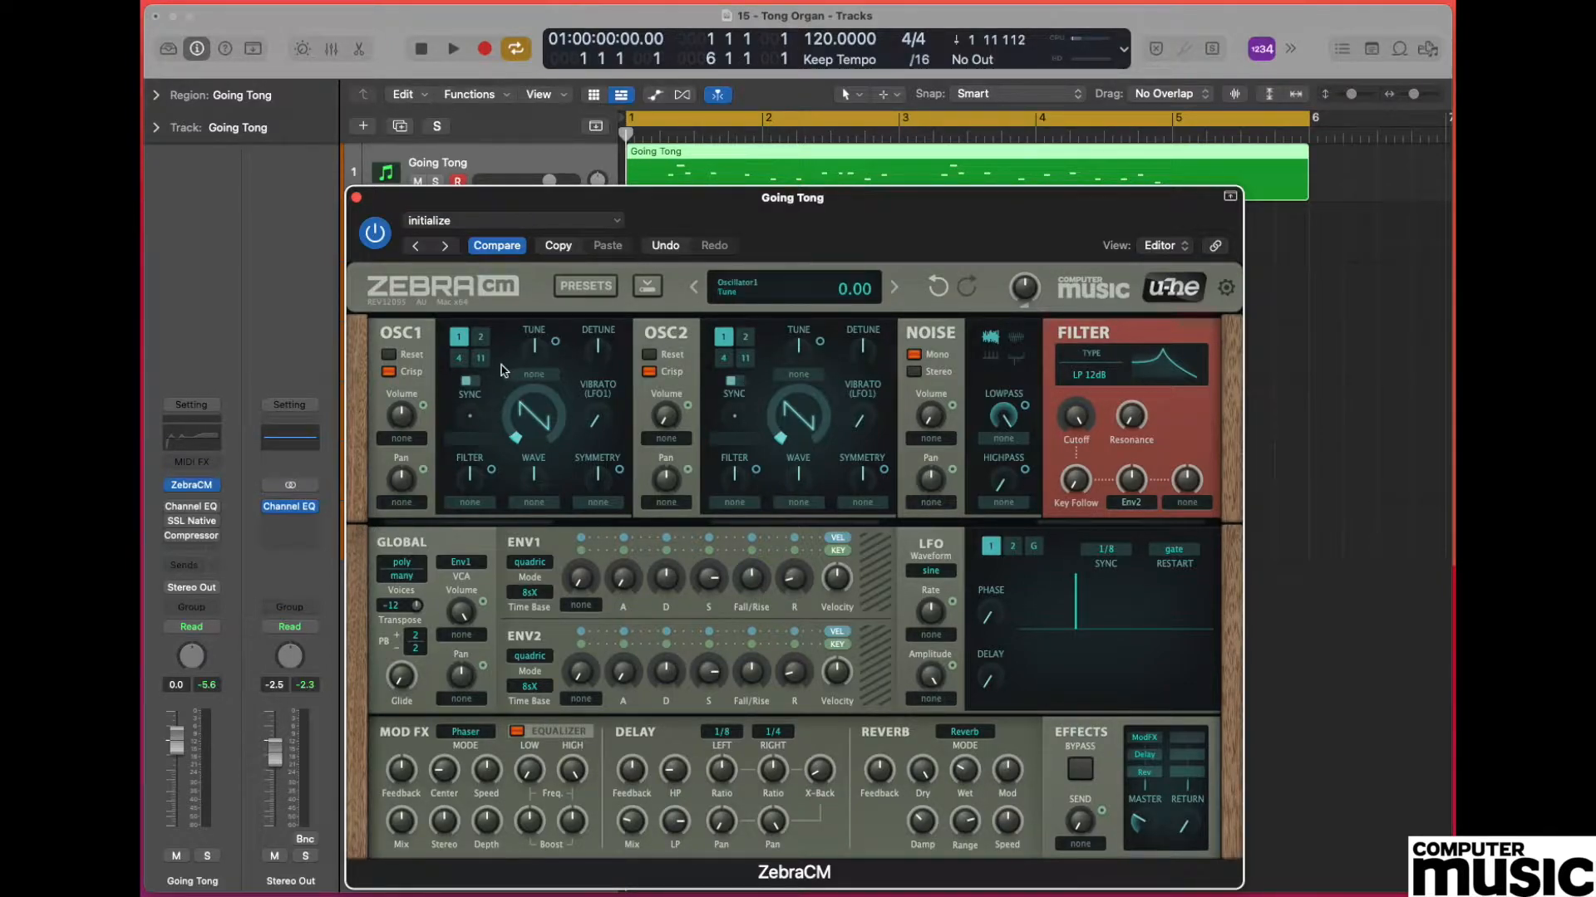
# Change OSC1's waveform to a square wave.
pyautogui.moveTo(536, 425)
pyautogui.click(539, 424)
pyautogui.moveTo(536, 420); pyautogui.dragTo(539, 404)
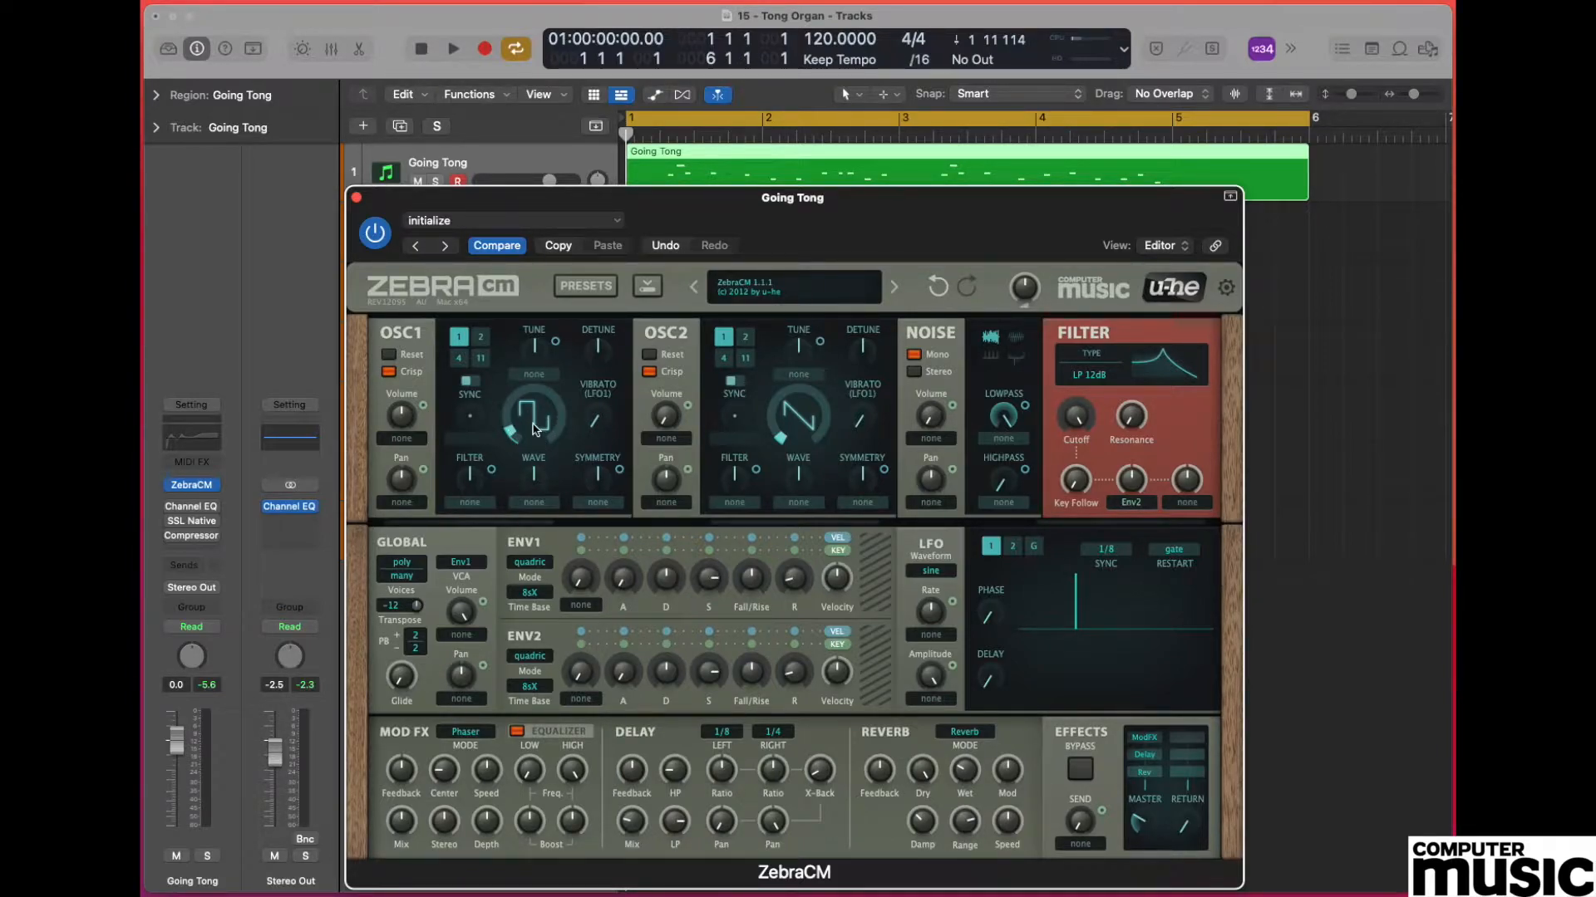
# Raise OSC2's volume and detune OSC2 slightly downward.
pyautogui.click(820, 423)
pyautogui.moveTo(665, 417); pyautogui.dragTo(675, 312)
pyautogui.moveTo(881, 359)
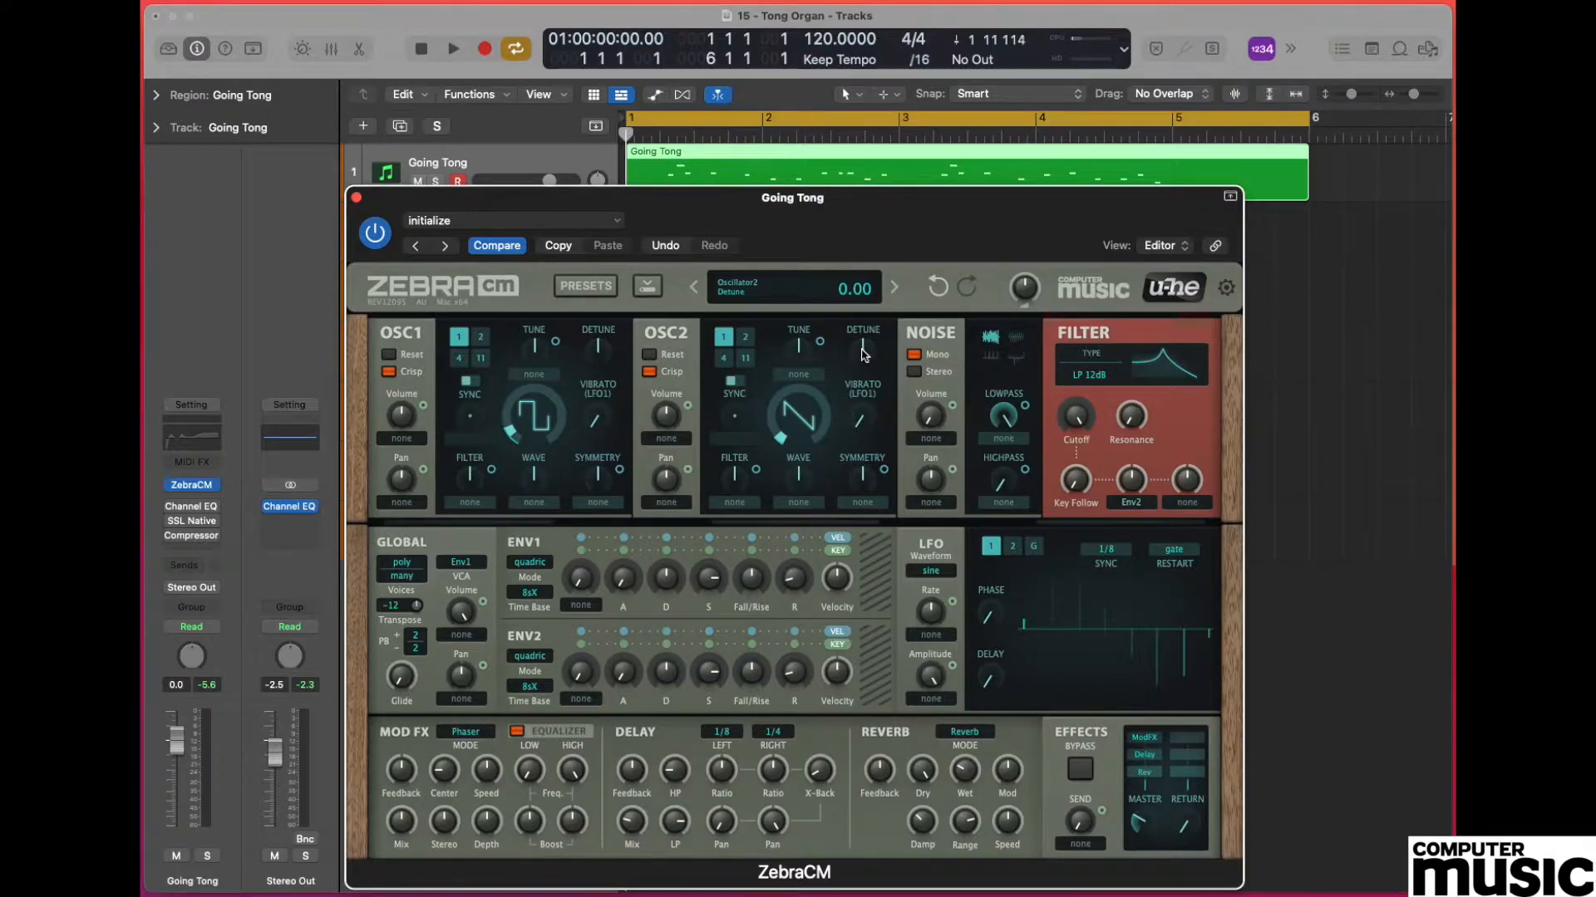
pyautogui.click(867, 350)
pyautogui.moveTo(867, 349); pyautogui.dragTo(867, 363)
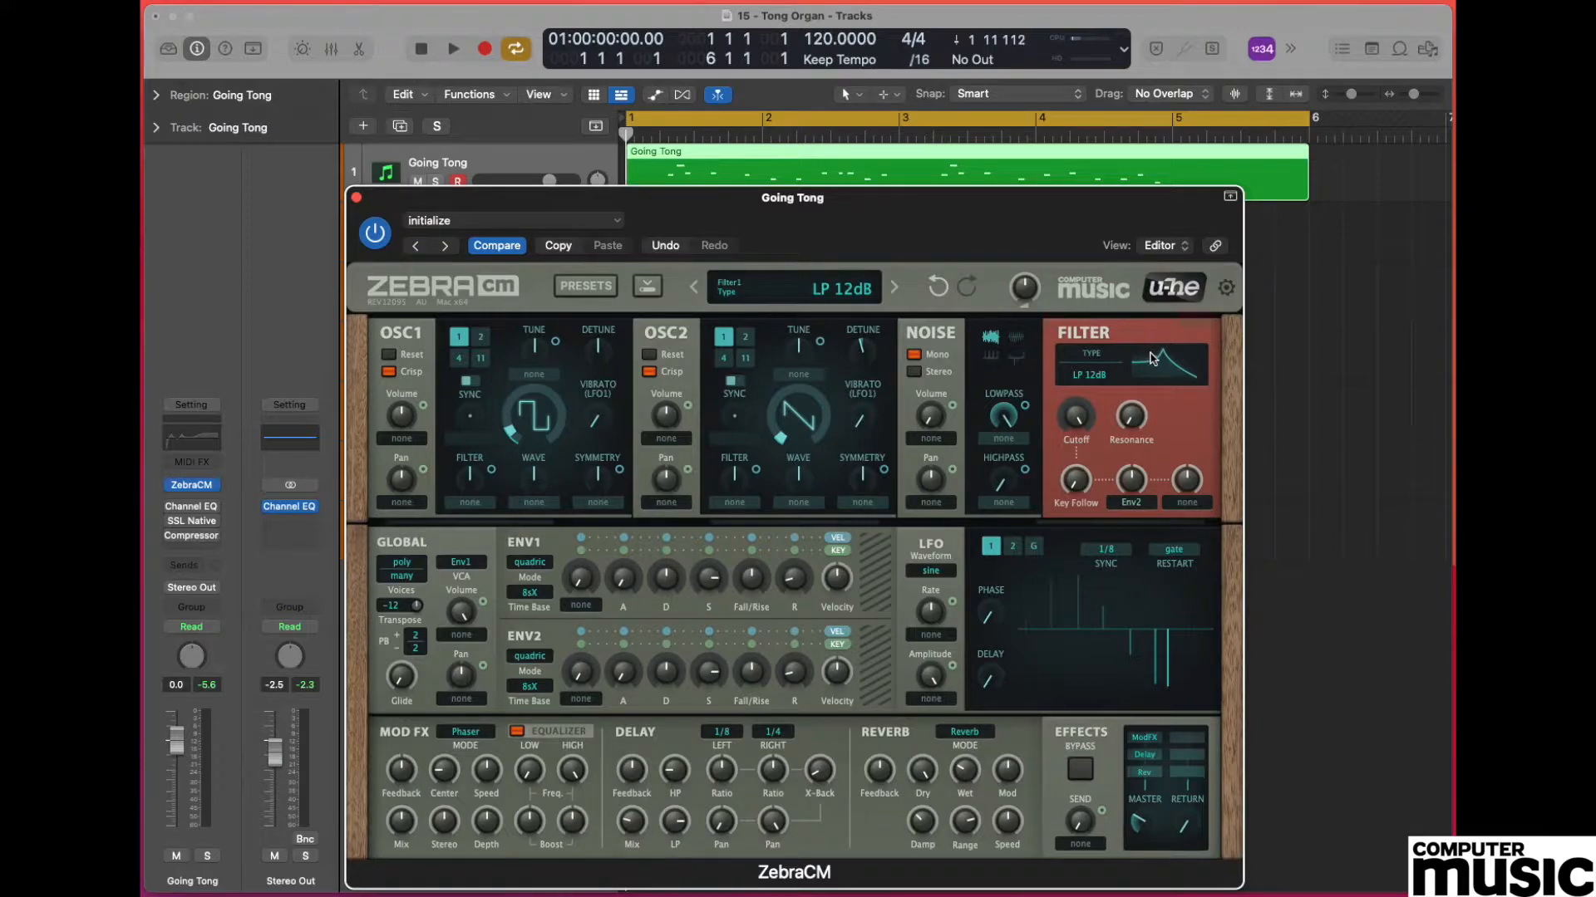
# Set the filter type to LP Xcite and lower its cutoff substantially.
pyautogui.click(1099, 377)
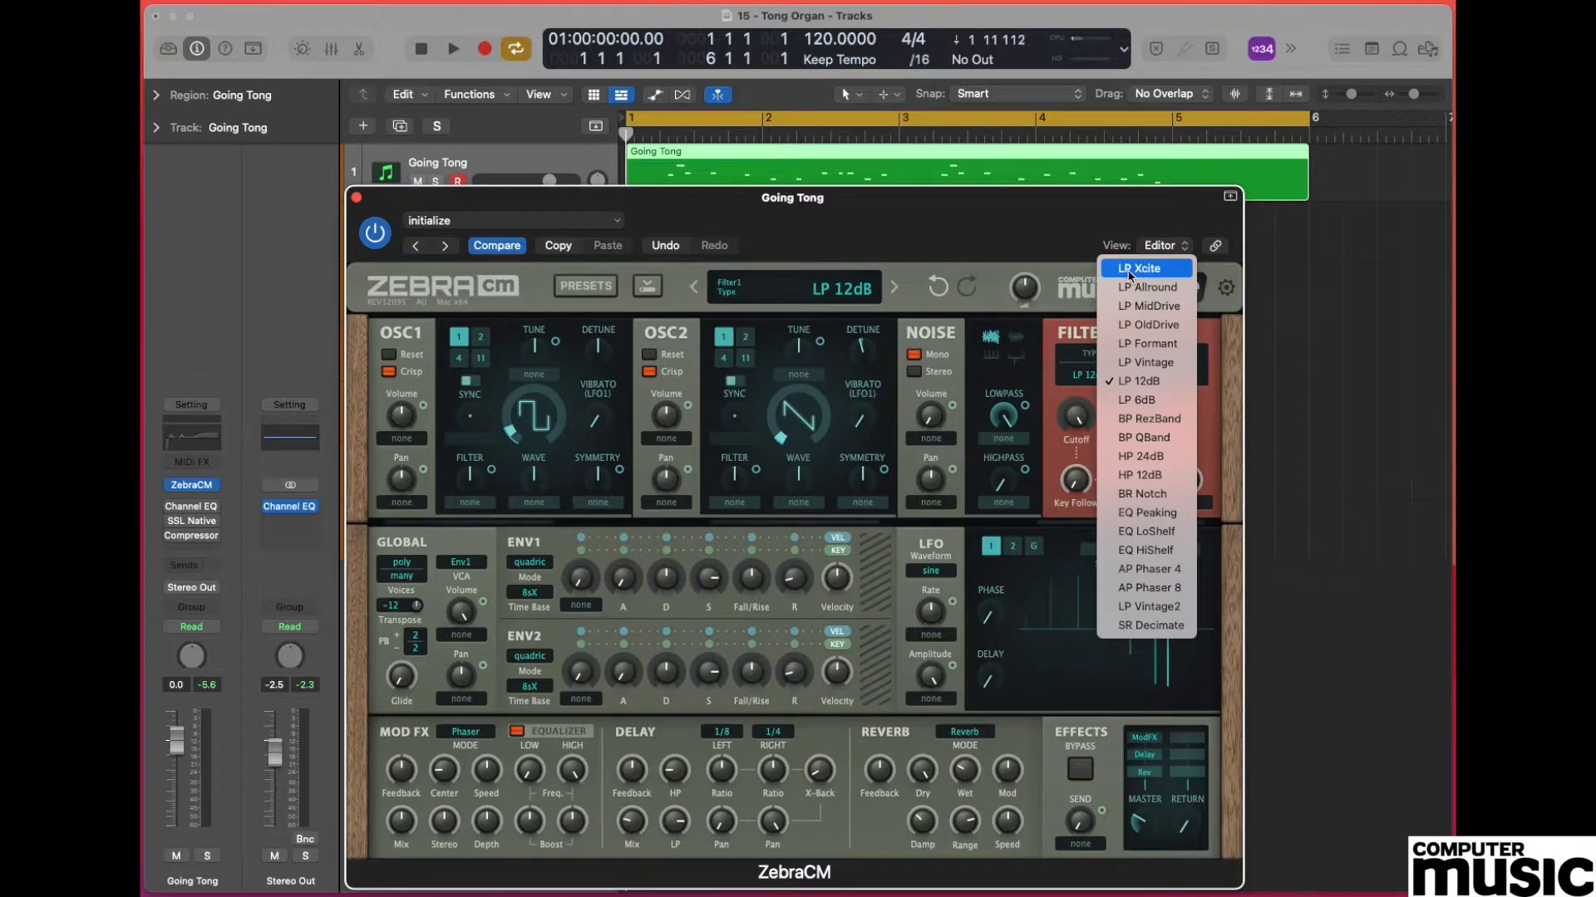
pyautogui.click(1181, 271)
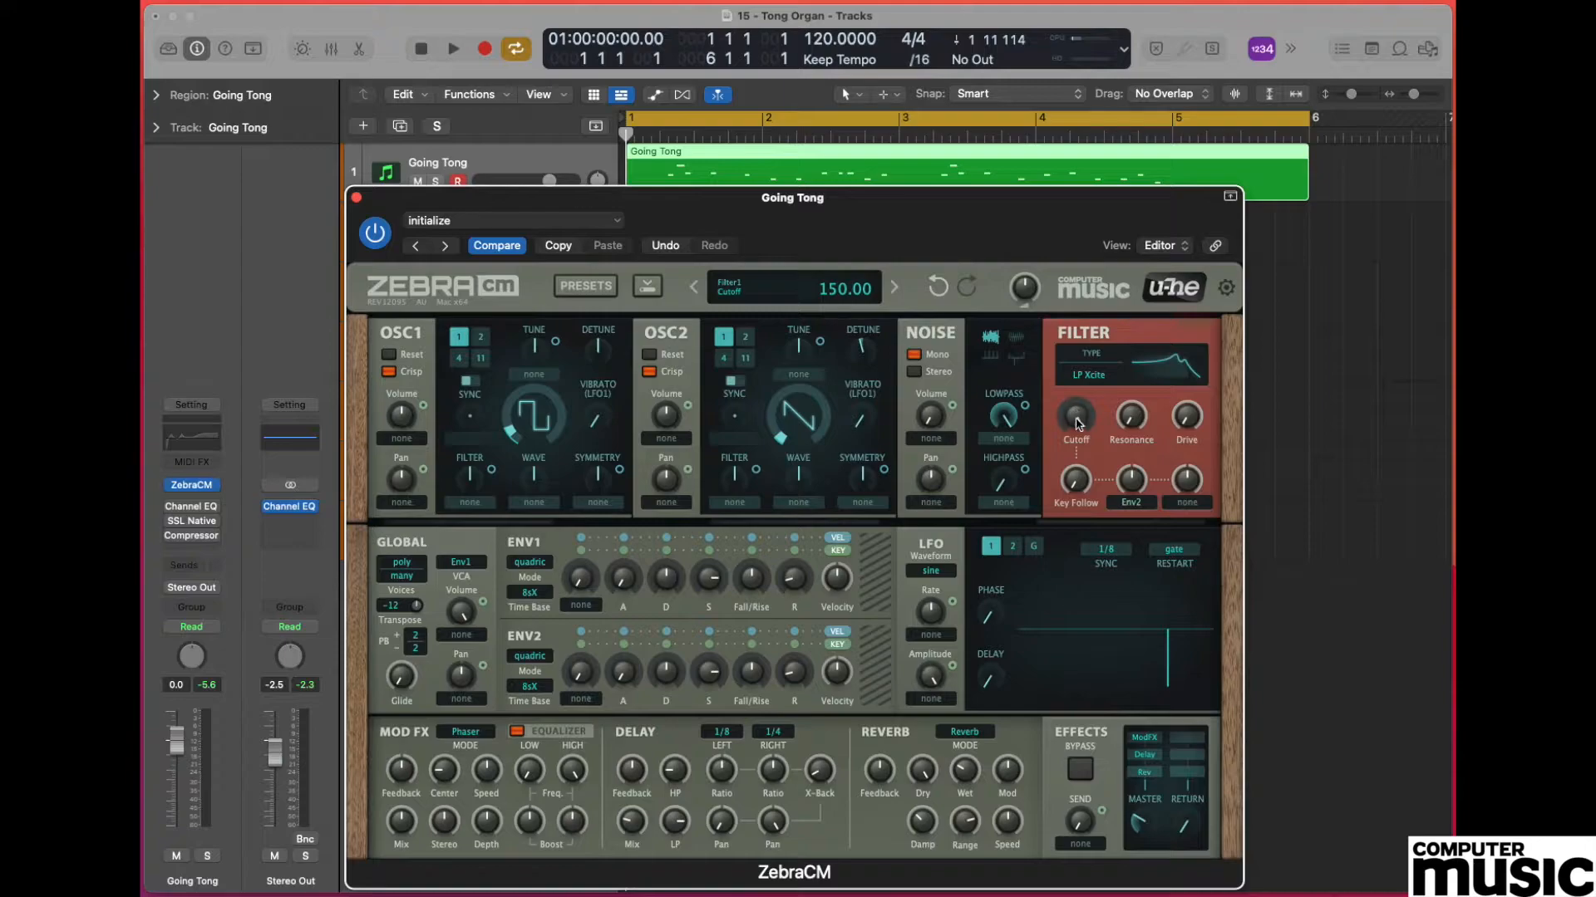
pyautogui.moveTo(1074, 416); pyautogui.dragTo(1071, 581)
pyautogui.click(1079, 425)
# Raise the filter's Key Follow and Resonance to maximum.
pyautogui.moveTo(1077, 490)
pyautogui.moveTo(1082, 429)
pyautogui.moveTo(1076, 489); pyautogui.dragTo(1068, 209)
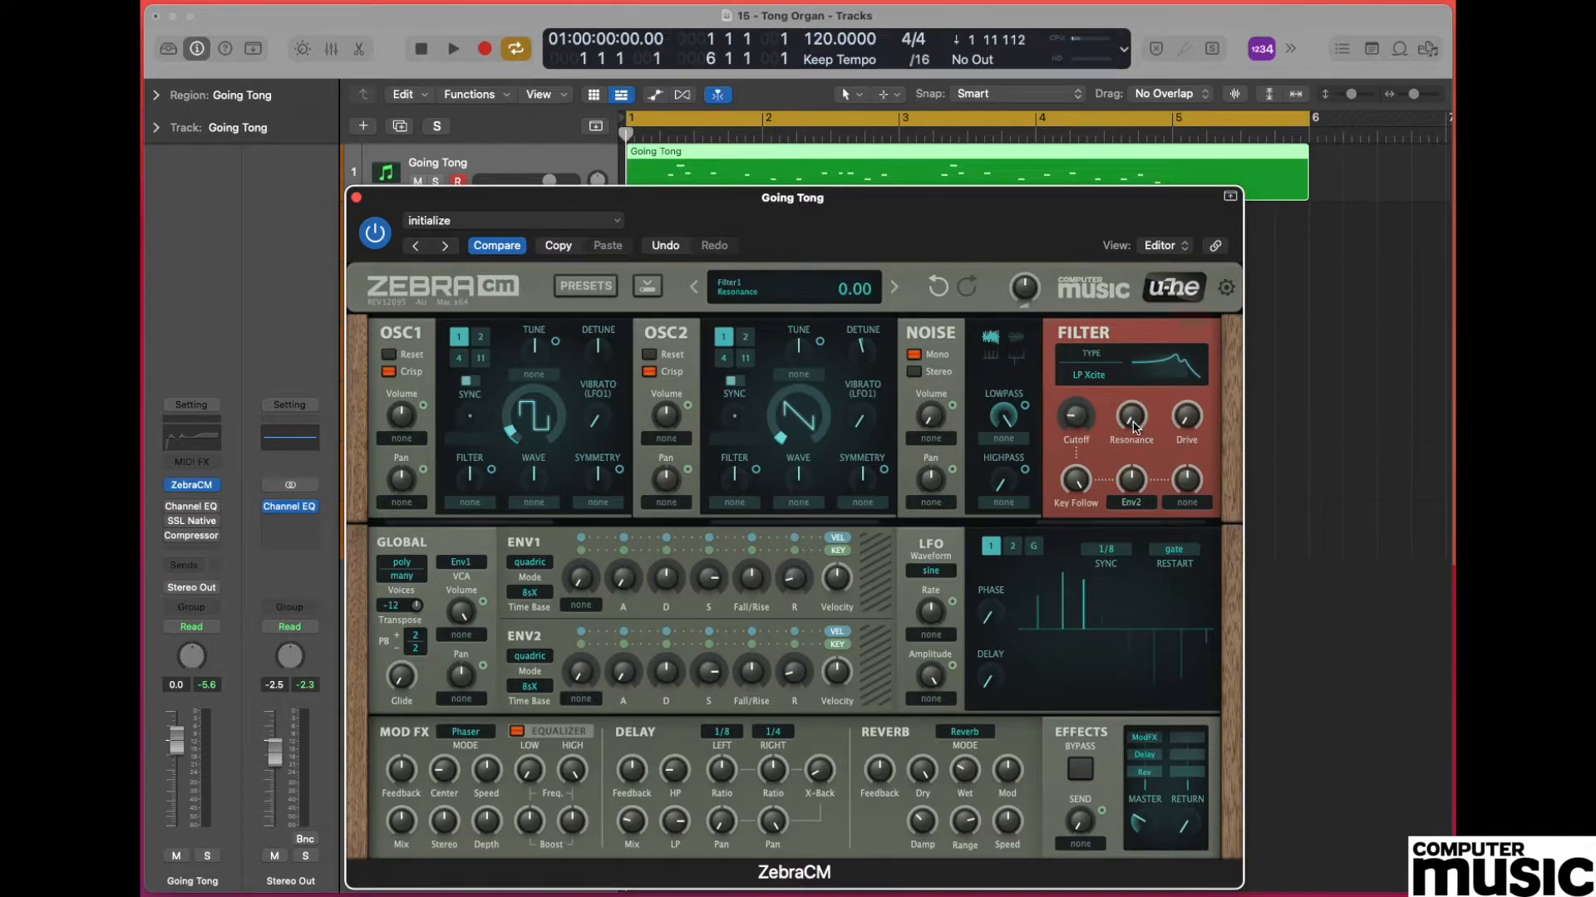
pyautogui.moveTo(1135, 422); pyautogui.dragTo(1130, 155)
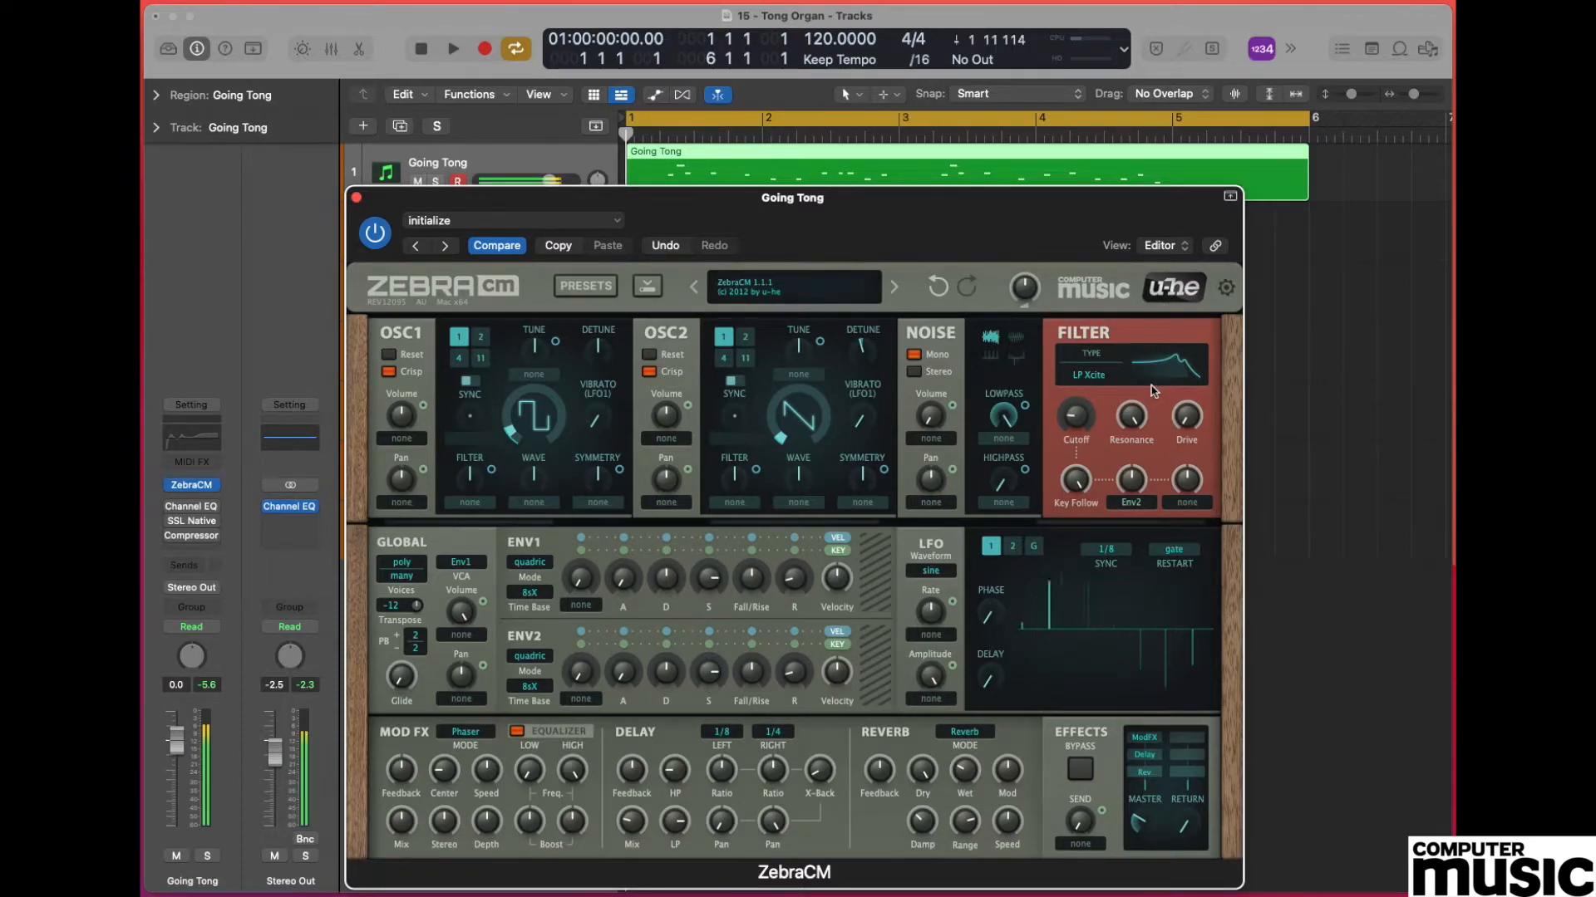
# Increase the filter's Drive amount.
pyautogui.moveTo(1187, 420)
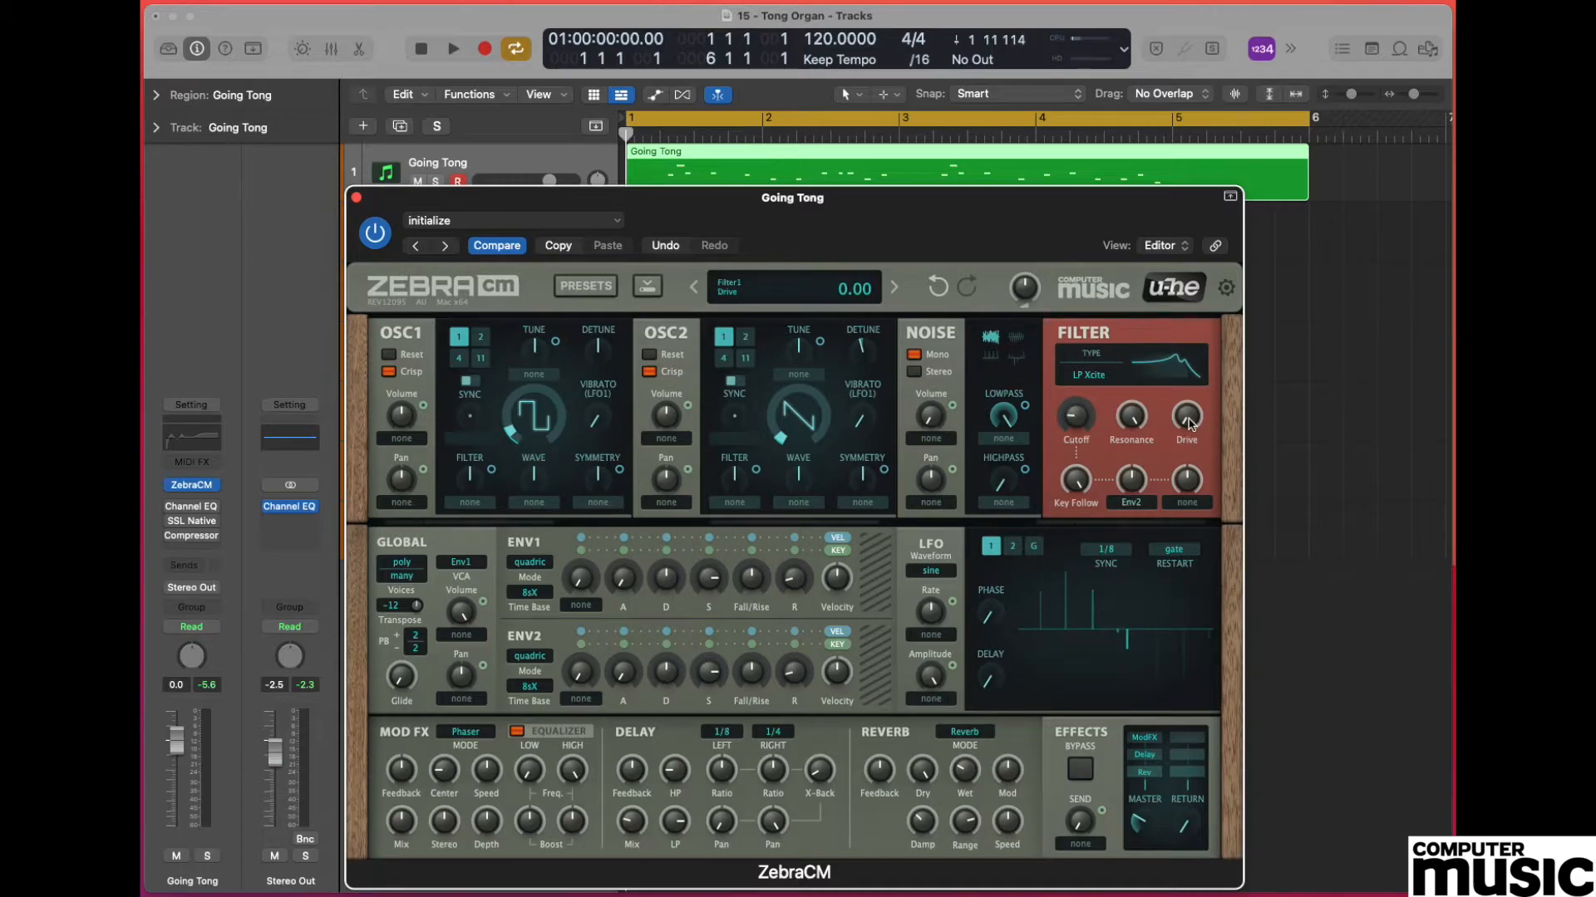
pyautogui.moveTo(1190, 422); pyautogui.dragTo(1197, 292)
pyautogui.moveTo(1186, 428); pyautogui.dragTo(1191, 429)
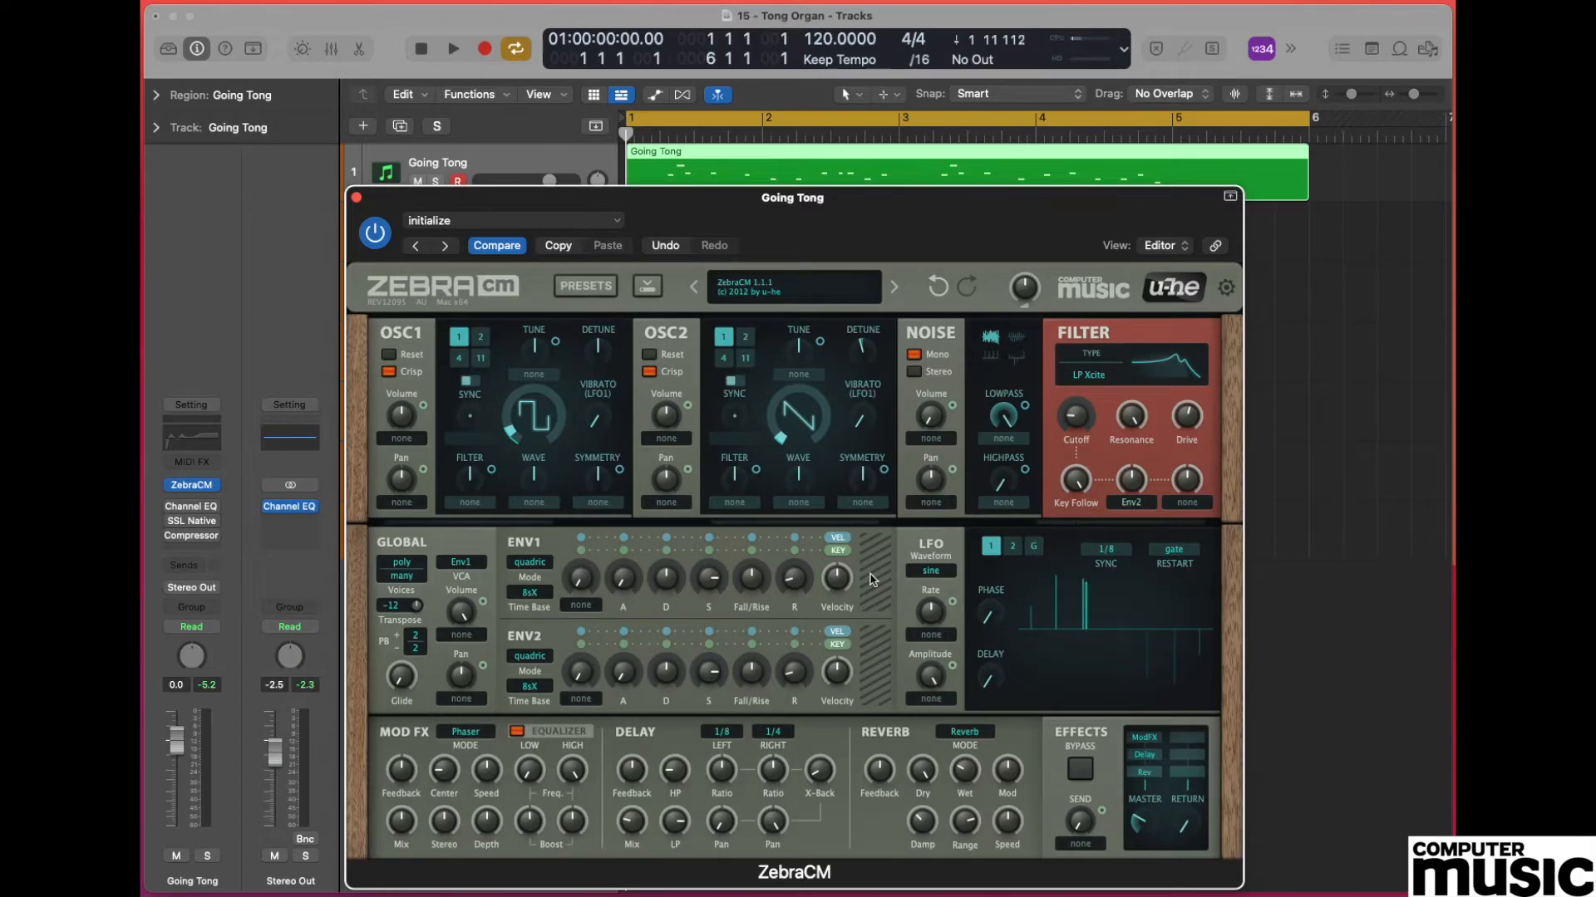
# Shape ENV1 with minimal attack, a shorter decay, sustain turned fully down and a slightly longer release.
pyautogui.click(622, 570)
pyautogui.moveTo(621, 569); pyautogui.dragTo(622, 620)
pyautogui.moveTo(665, 584); pyautogui.dragTo(666, 629)
pyautogui.moveTo(712, 579); pyautogui.dragTo(755, 815)
pyautogui.moveTo(798, 578); pyautogui.dragTo(805, 559)
# Enable the Channel EQ on the Going Tong track and display its curve.
pyautogui.click(172, 507)
pyautogui.click(191, 438)
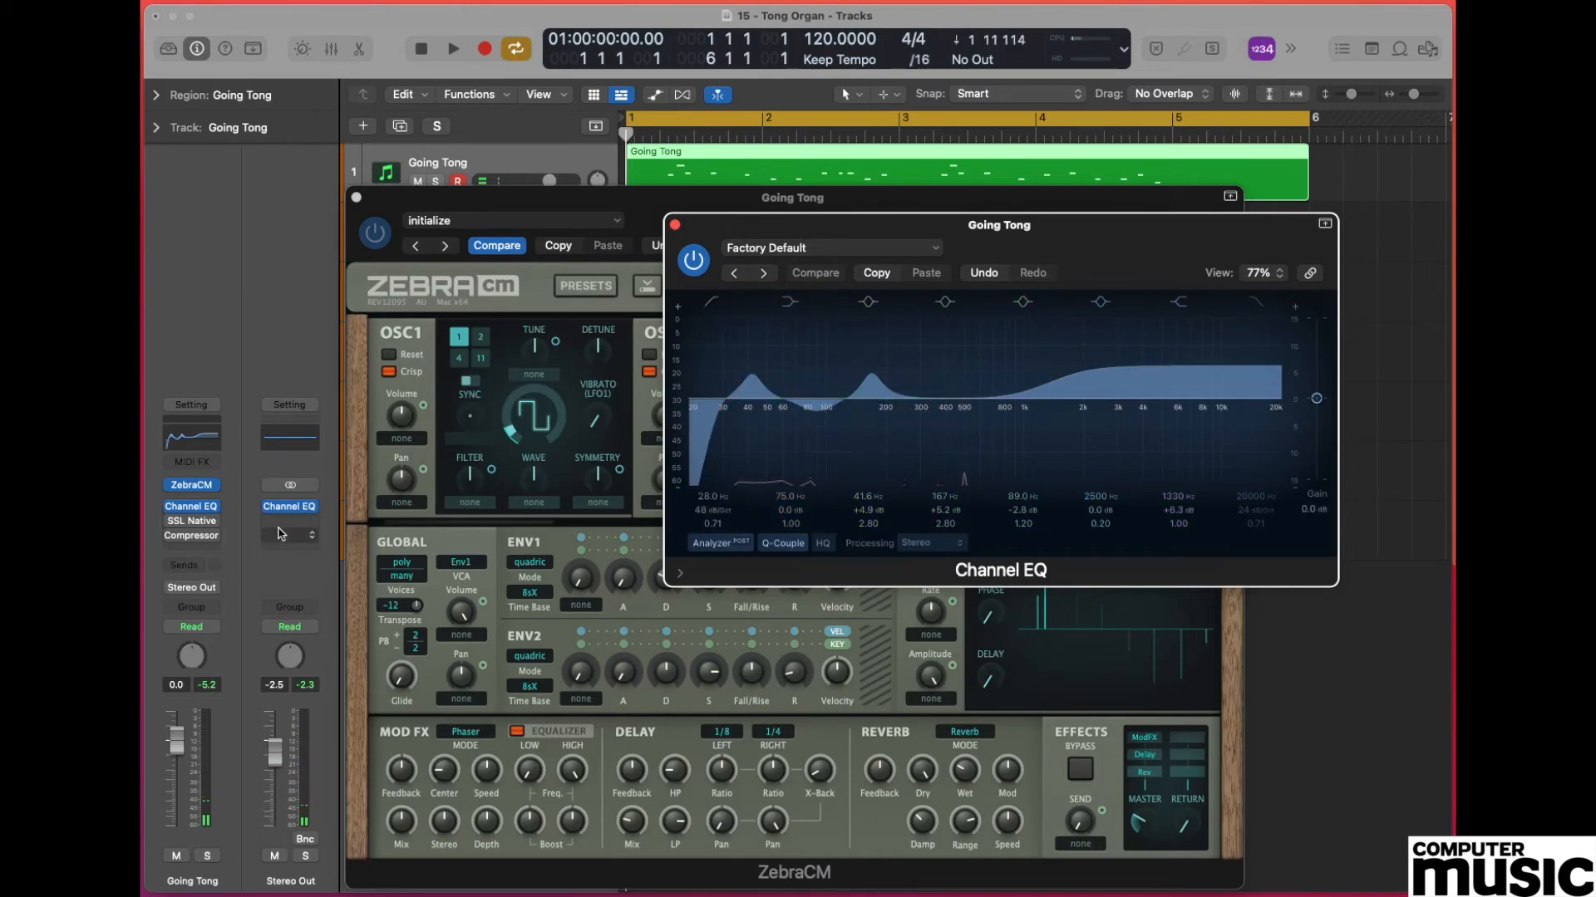
# Try the Compressor on the Going Tong track, inspecting its settings before closing and bypassing it.
pyautogui.click(172, 536)
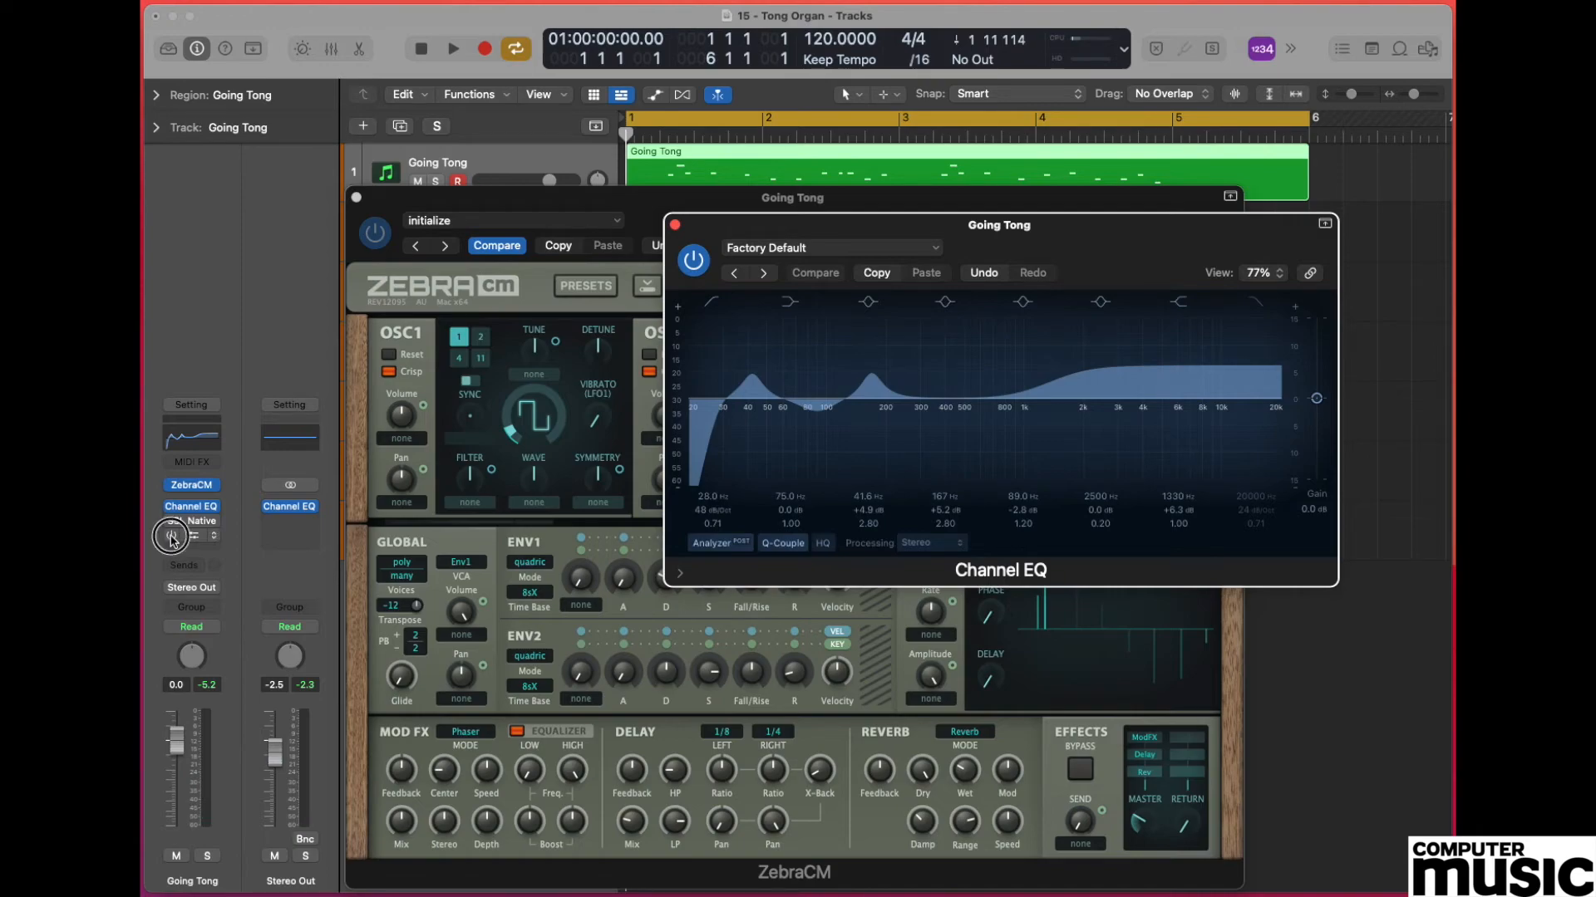
pyautogui.click(191, 536)
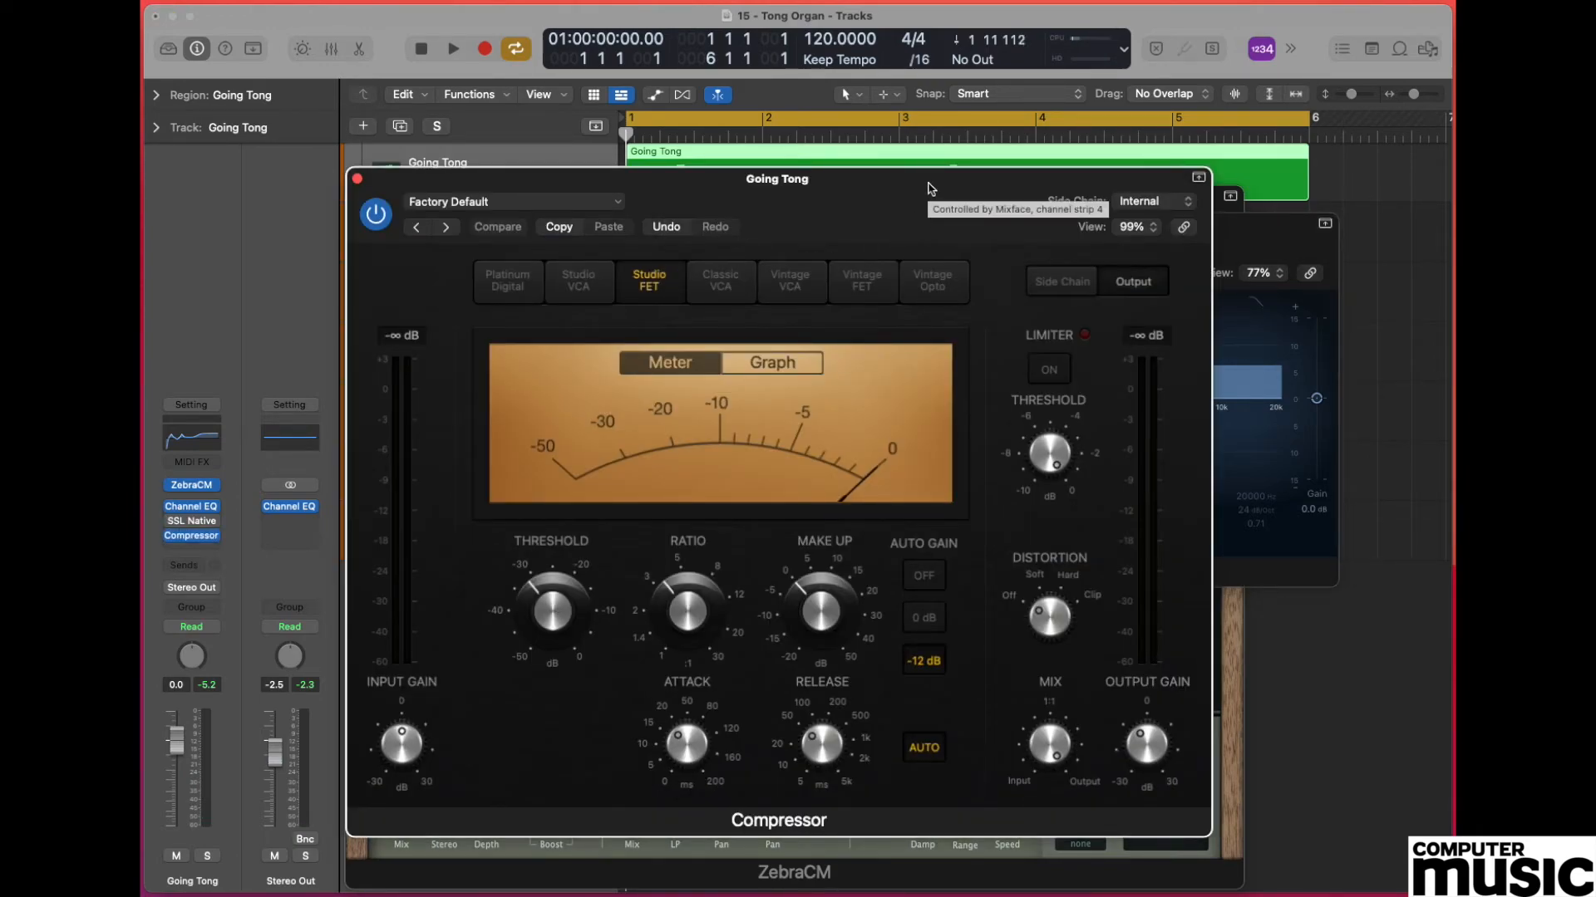
pyautogui.moveTo(929, 188); pyautogui.dragTo(1085, 100)
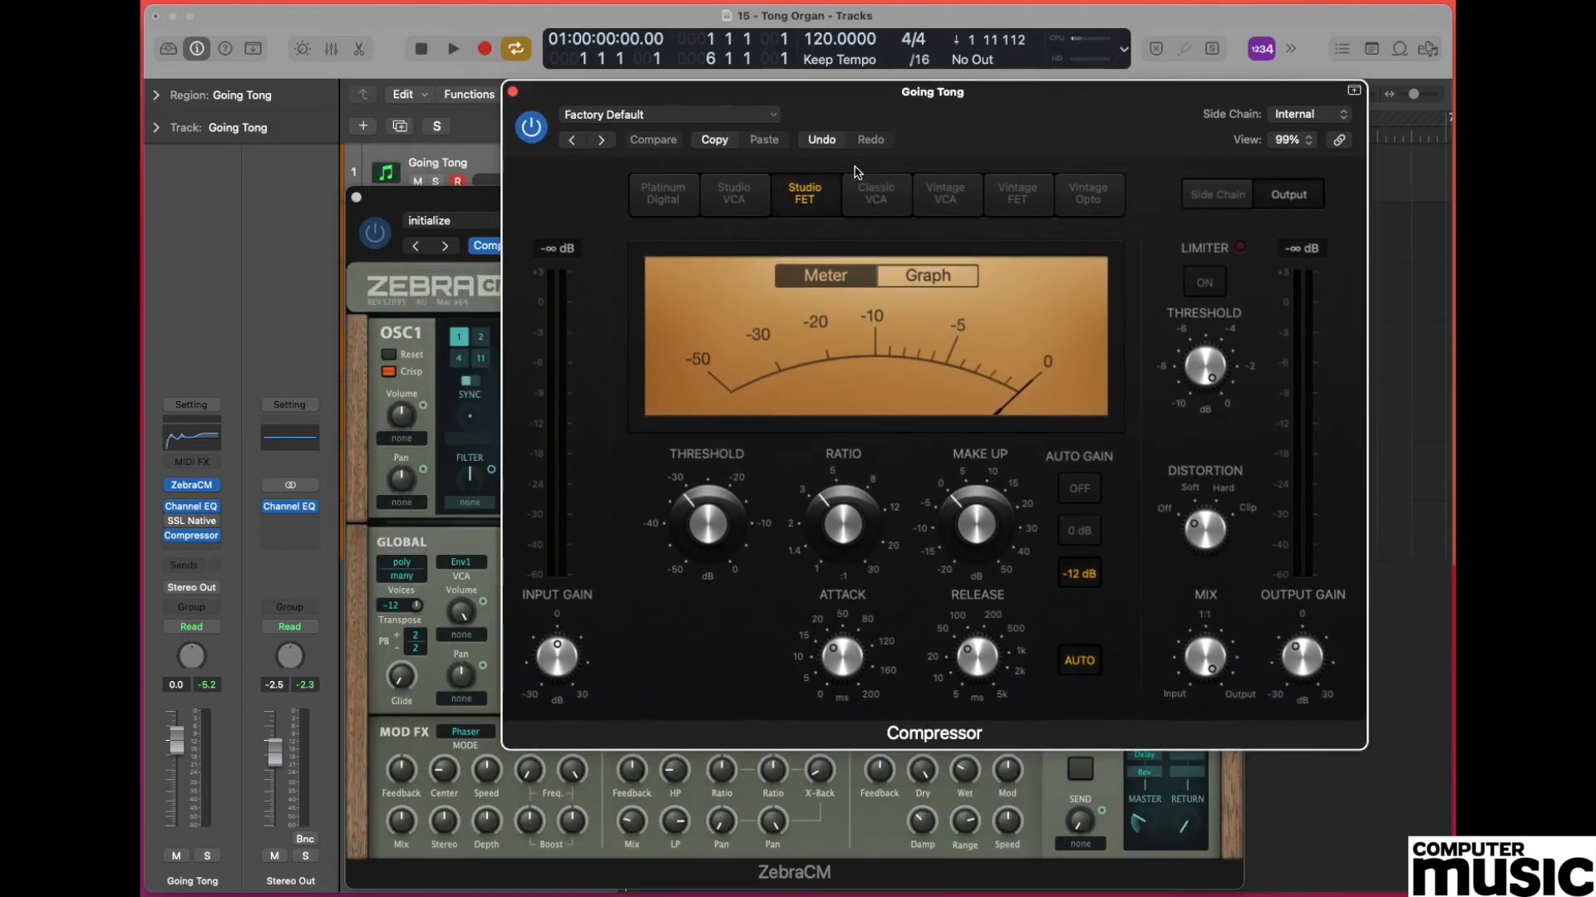
pyautogui.click(513, 92)
pyautogui.click(172, 536)
# Enable the SSL Native X-ValveComp on the Going Tong track and show its settings higher on the screen.
pyautogui.click(172, 521)
pyautogui.click(192, 521)
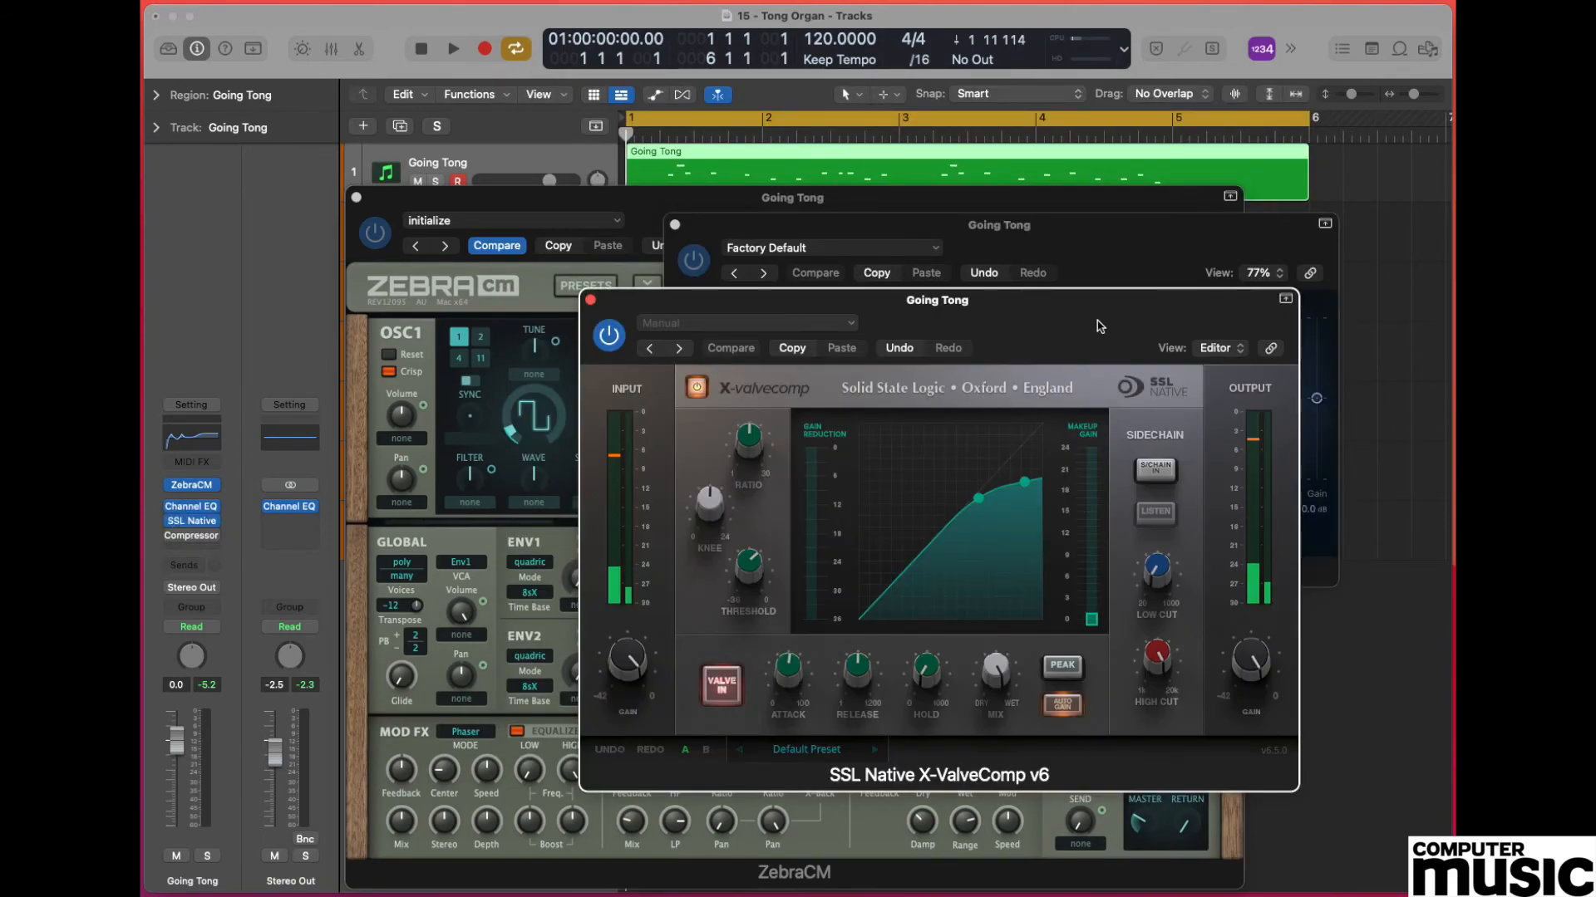
pyautogui.moveTo(1101, 274); pyautogui.dragTo(1003, 116)
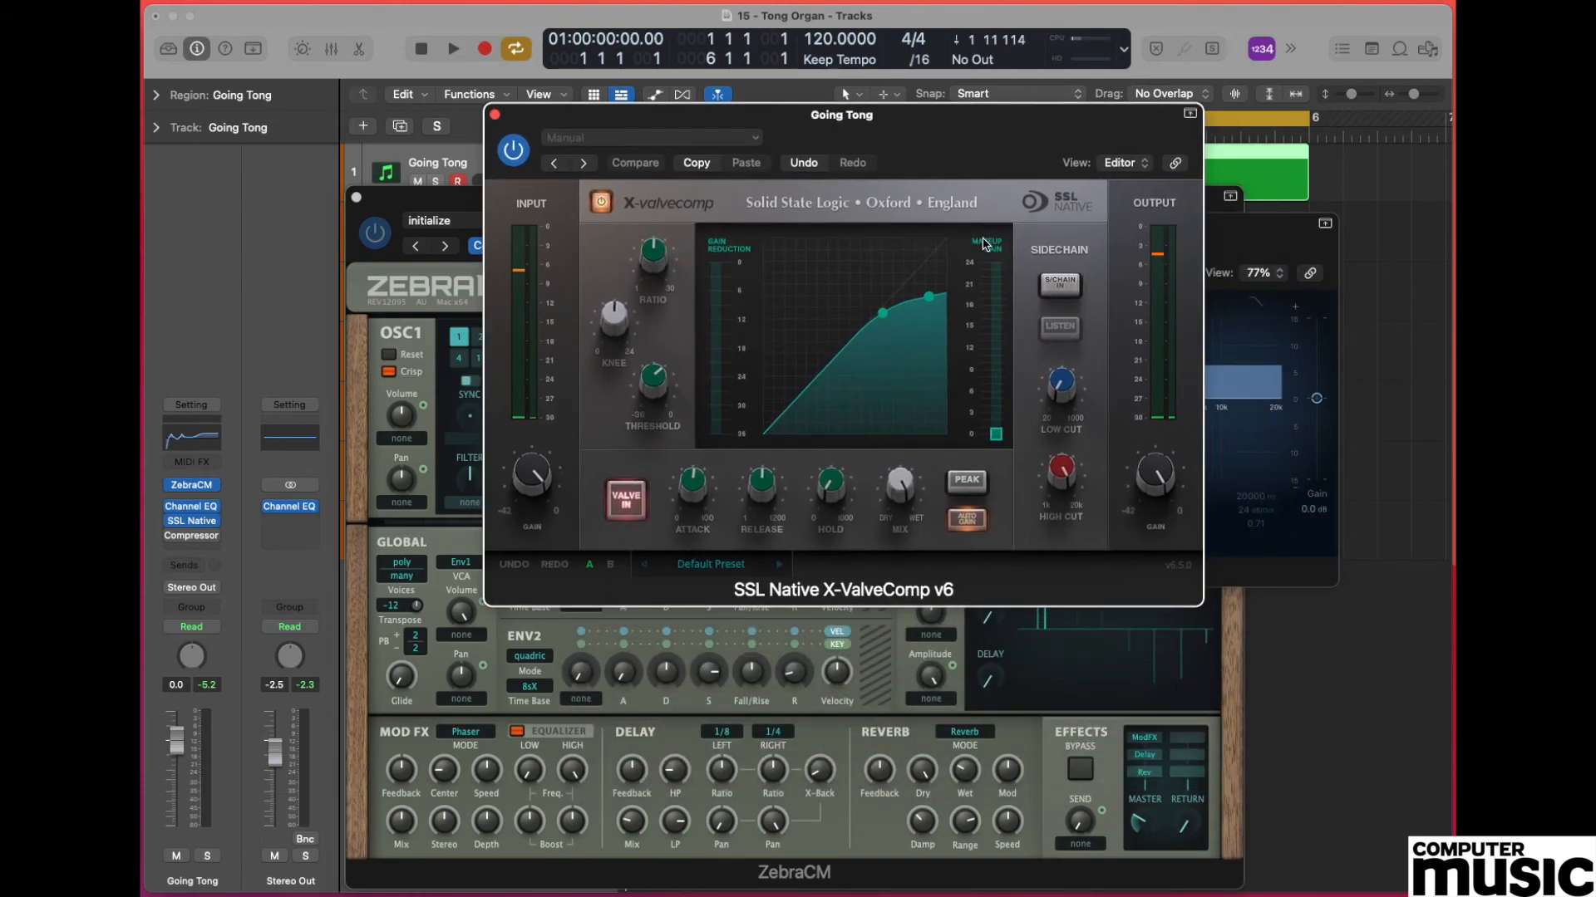